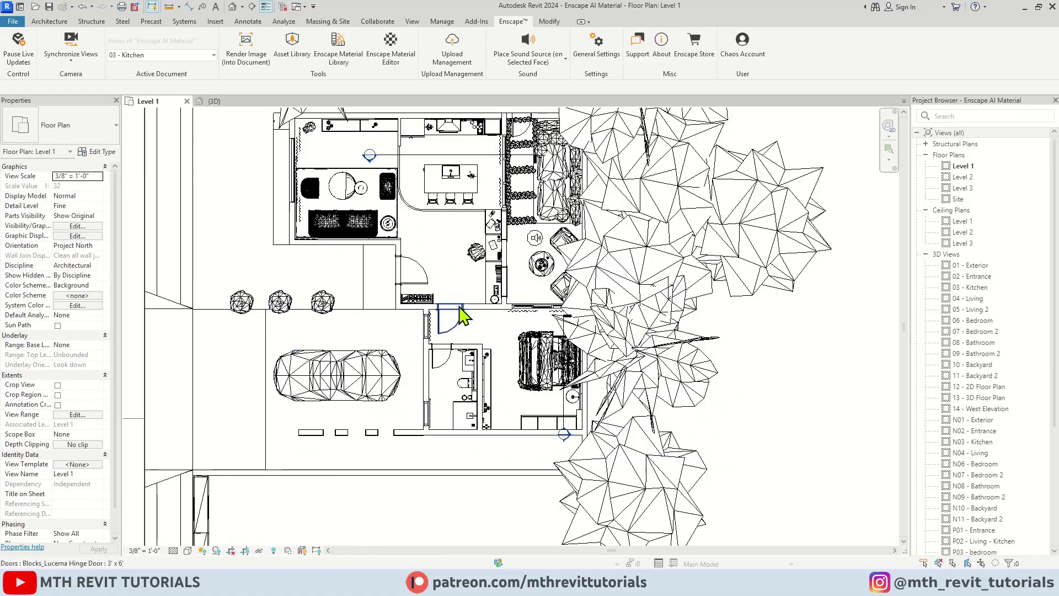
# Open the Enscape Material Editor and bring up the options menu for 00 - Kit - Floor.
pyautogui.scroll(2, 437, 267)
pyautogui.scroll(1, 437, 267)
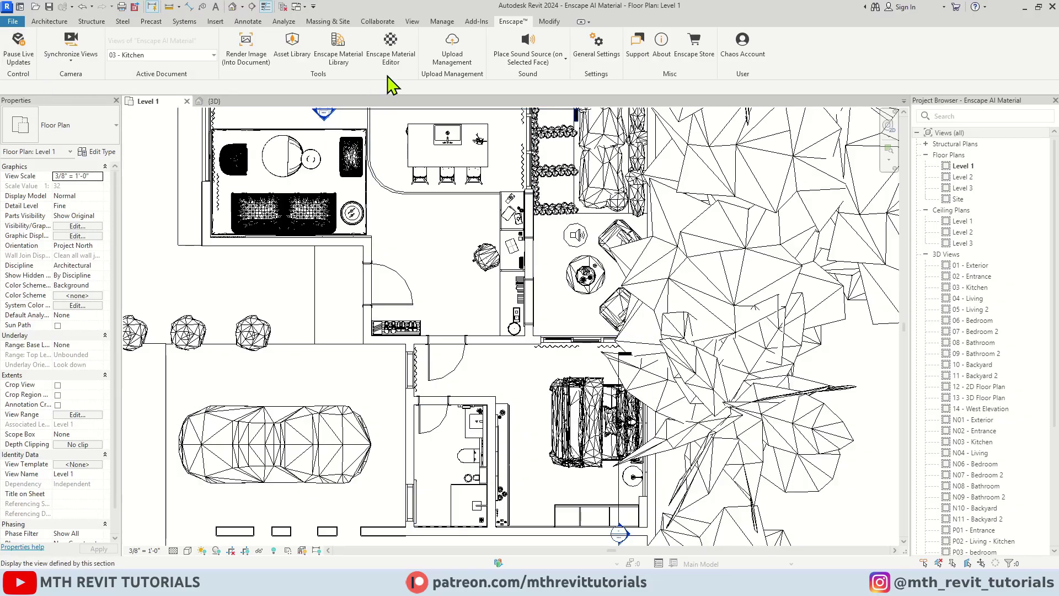
pyautogui.click(394, 57)
pyautogui.moveTo(300, 37); pyautogui.dragTo(585, 64)
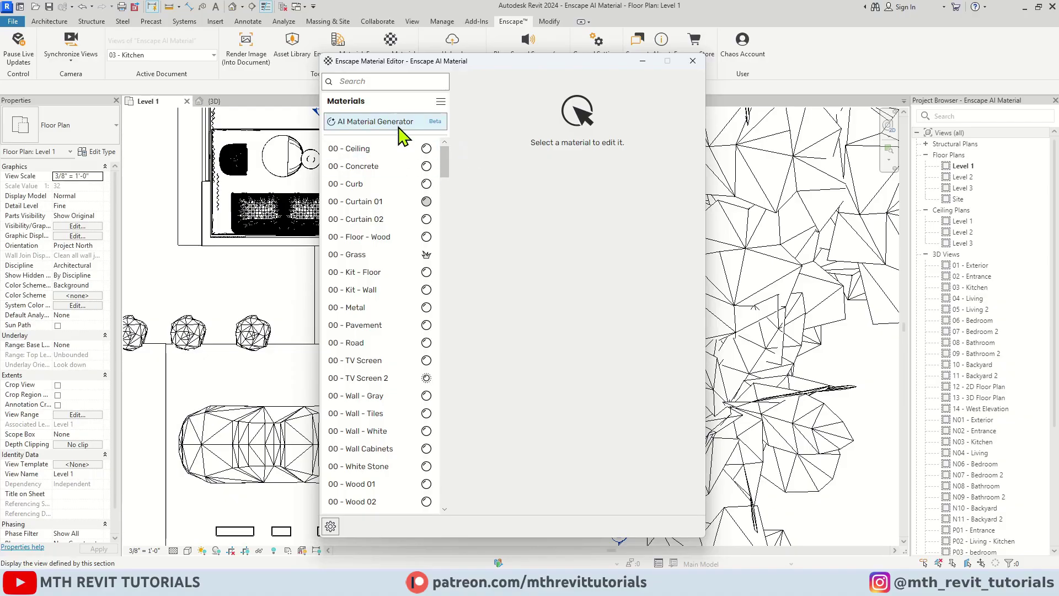
pyautogui.click(426, 272)
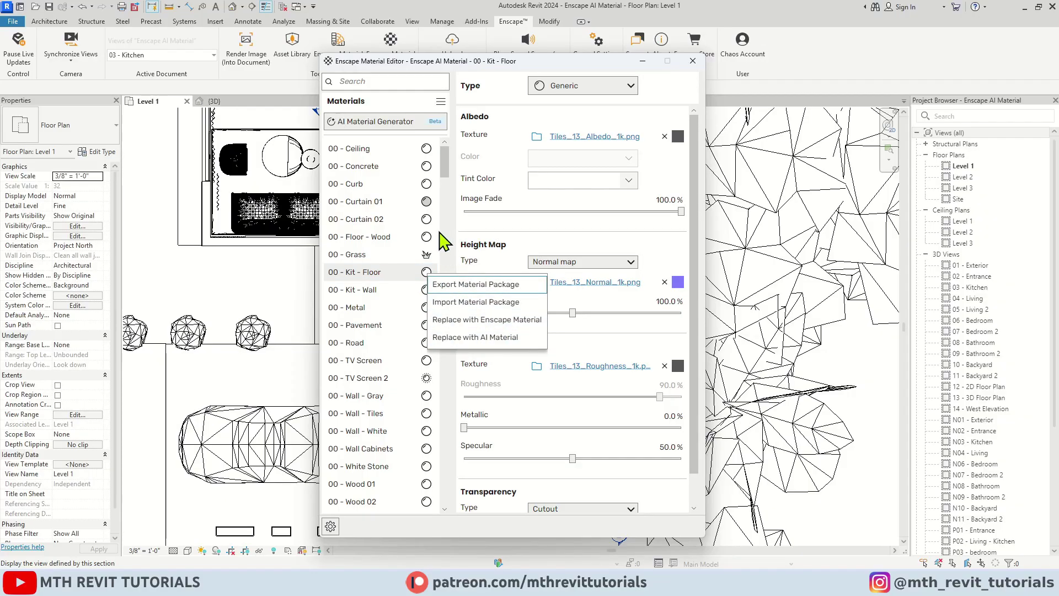
# Choose Replace with AI Material and upload the Wood.jpg chevron photo as the source image.
pyautogui.click(388, 127)
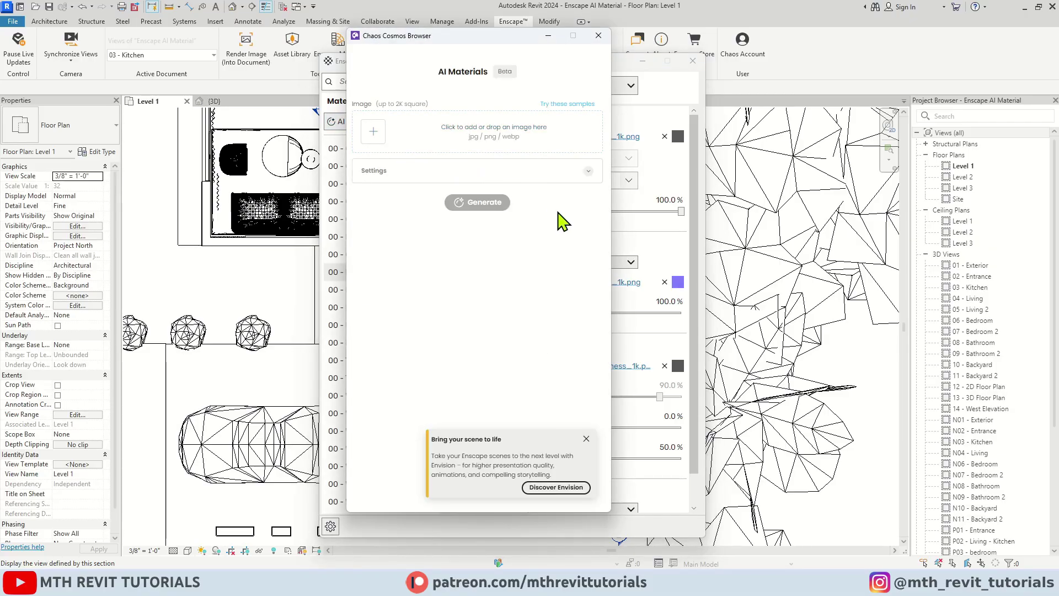
pyautogui.moveTo(414, 42); pyautogui.dragTo(435, 53)
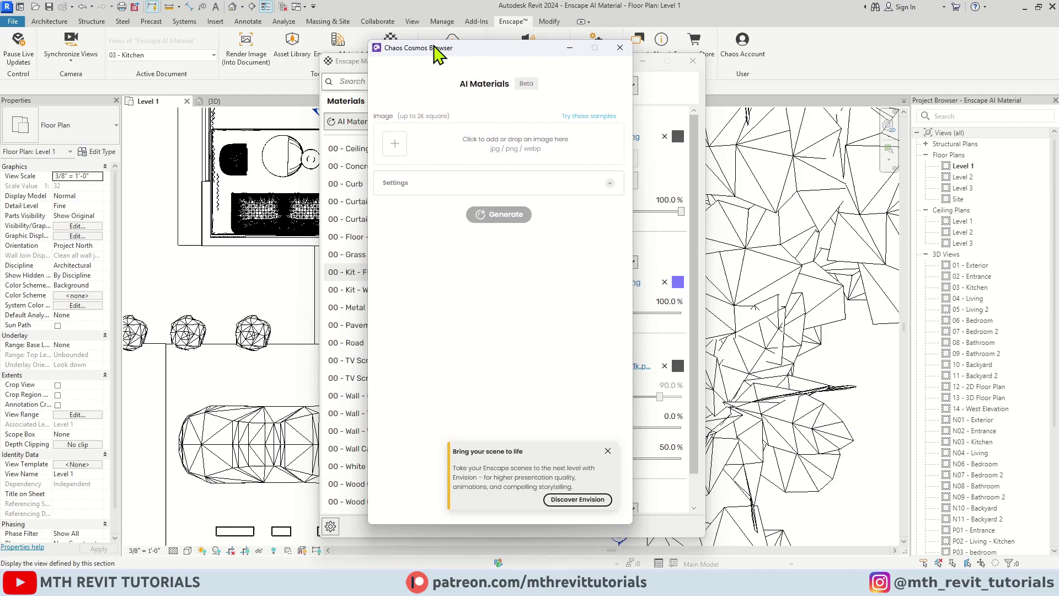
pyautogui.click(402, 155)
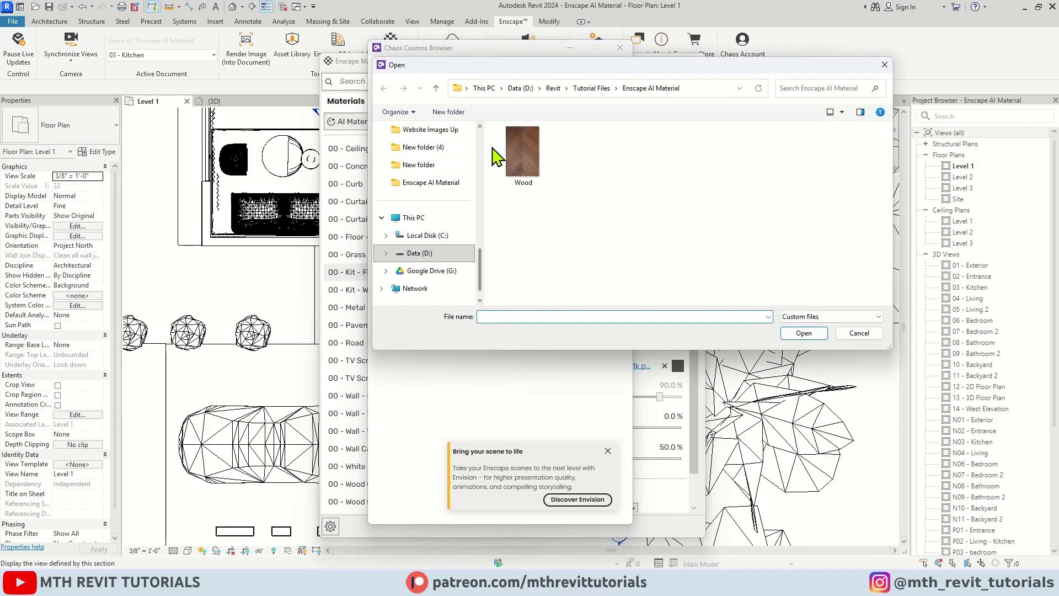
pyautogui.click(519, 160)
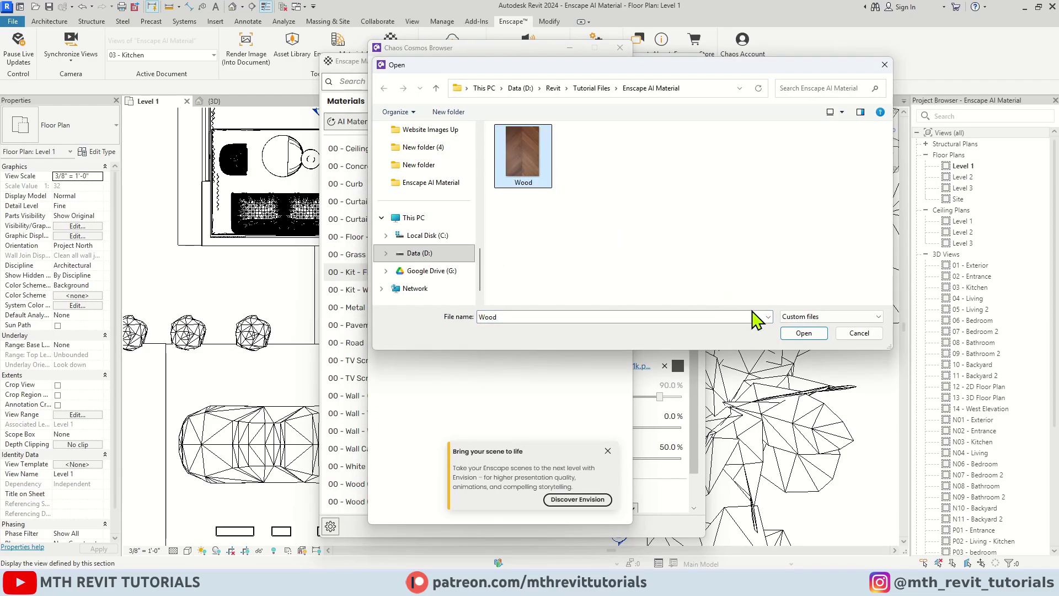
pyautogui.click(788, 333)
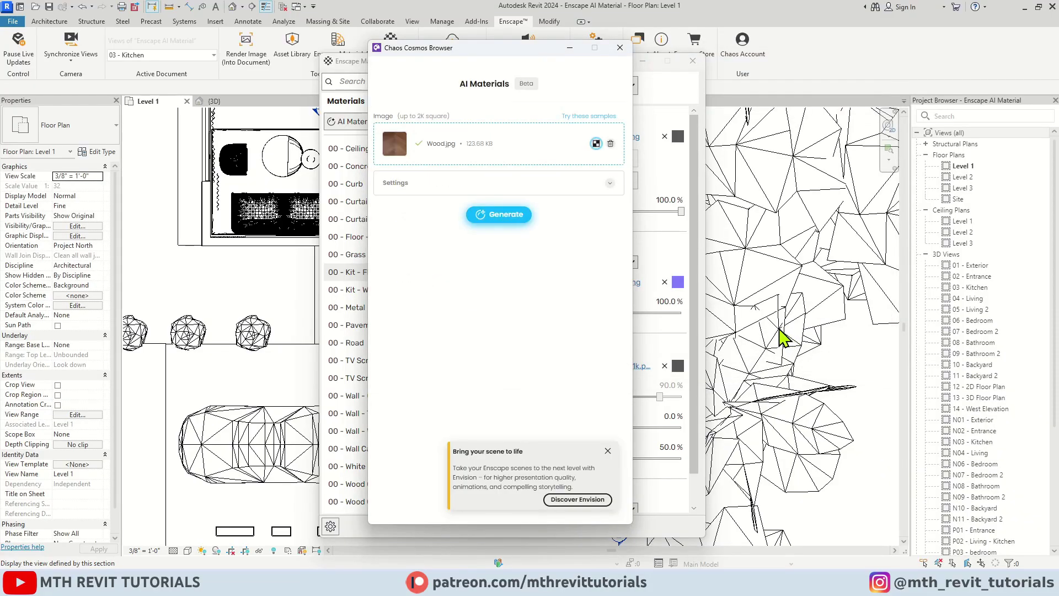
# Try cropping and rotating the Wood.jpg pattern, then revert to the original and choose Smart pattern.
pyautogui.click(596, 144)
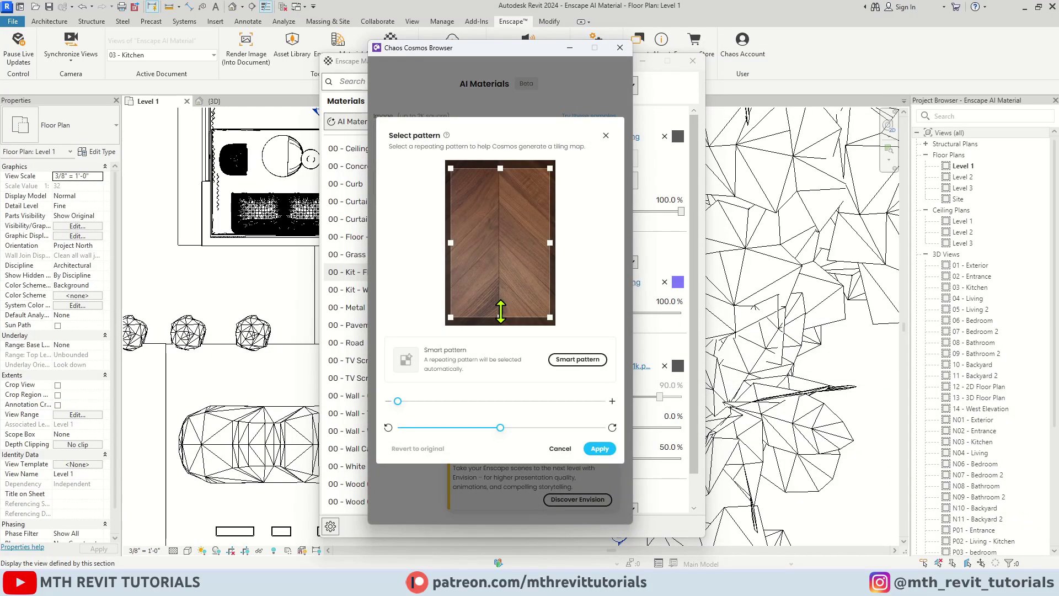
pyautogui.moveTo(501, 315); pyautogui.dragTo(506, 265)
pyautogui.moveTo(402, 401)
pyautogui.mouseDown()
pyautogui.moveTo(442, 402)
pyautogui.moveTo(400, 403)
pyautogui.moveTo(413, 402)
pyautogui.mouseUp()
pyautogui.moveTo(501, 427); pyautogui.dragTo(527, 430)
pyautogui.click(436, 448)
pyautogui.click(574, 365)
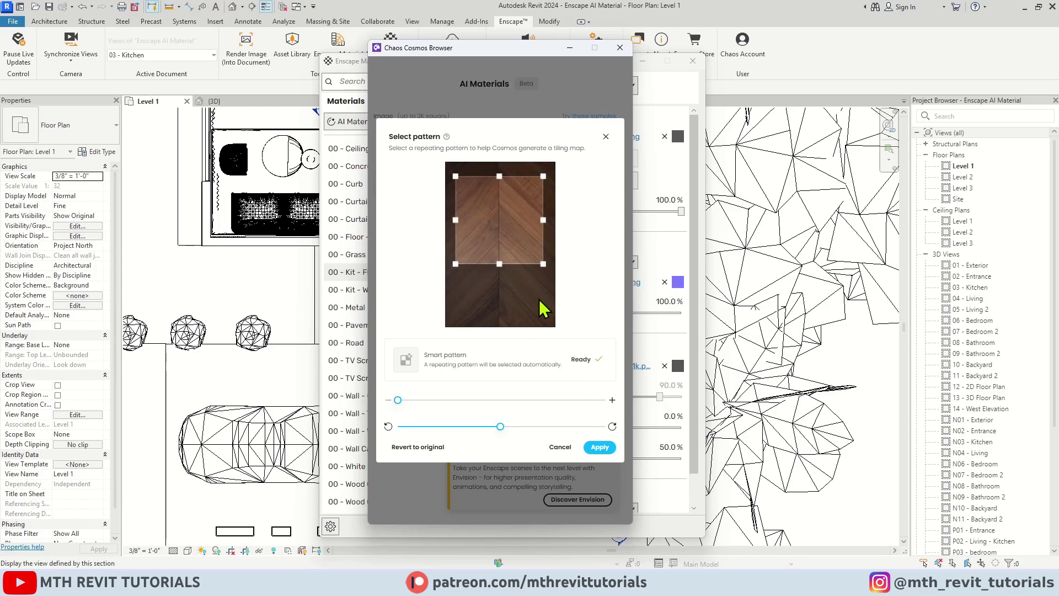
# Apply the detected chevron pattern and set the output resolution to 2K.
pyautogui.click(598, 447)
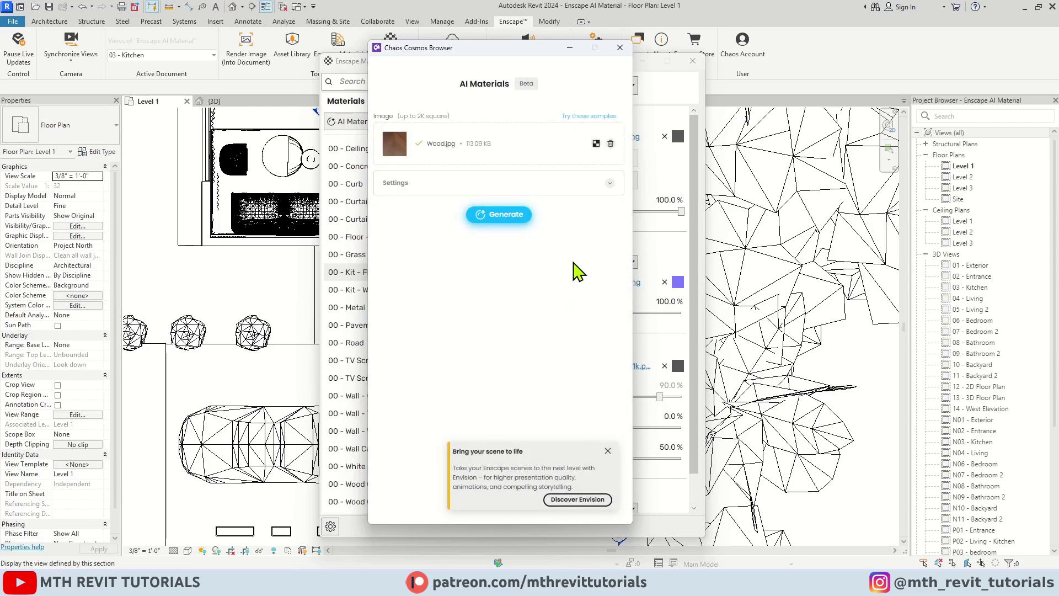
pyautogui.click(610, 183)
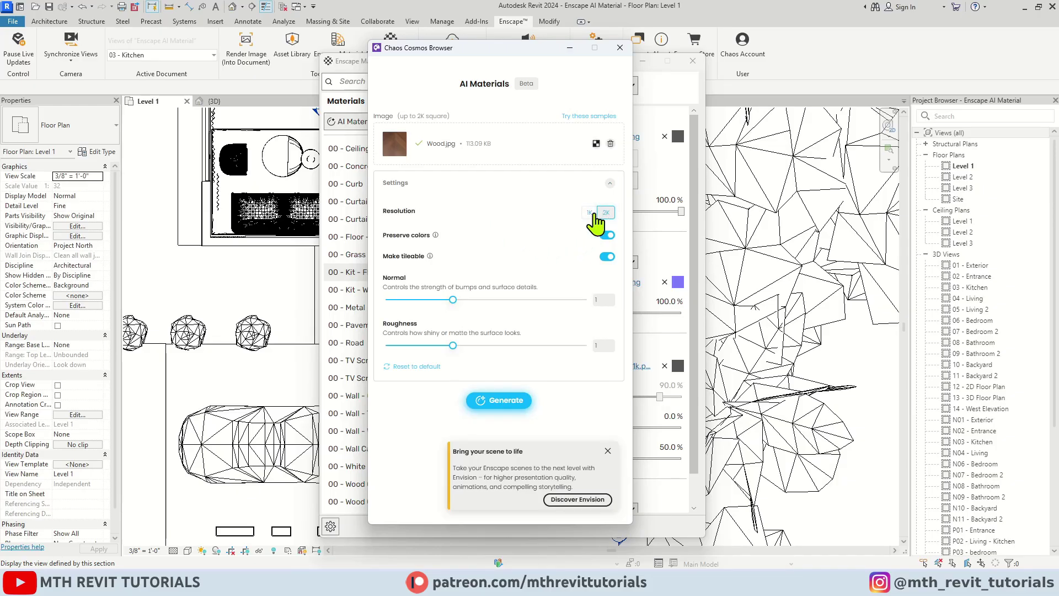
pyautogui.click(607, 213)
# Raise both the Normal and Roughness strengths to 1.16.
pyautogui.moveTo(431, 256)
pyautogui.moveTo(456, 310)
pyautogui.moveTo(454, 302)
pyautogui.mouseDown()
pyautogui.moveTo(474, 302)
pyautogui.moveTo(463, 302)
pyautogui.mouseUp()
pyautogui.moveTo(454, 345); pyautogui.dragTo(464, 347)
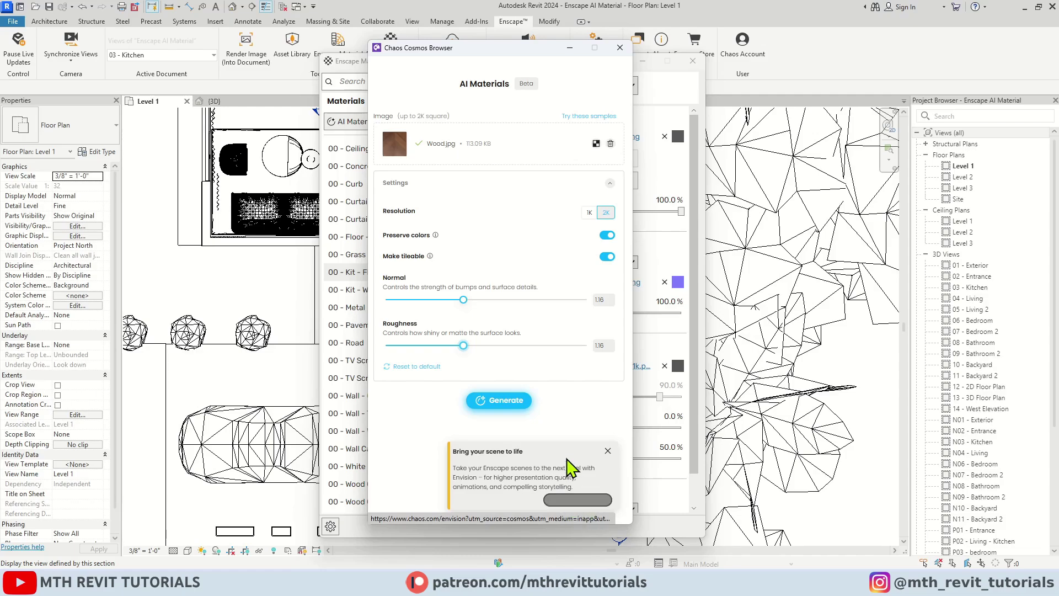
# Dismiss the Envision popup, generate the wood material, and download it as 00 - Enscape - Floor.
pyautogui.click(608, 452)
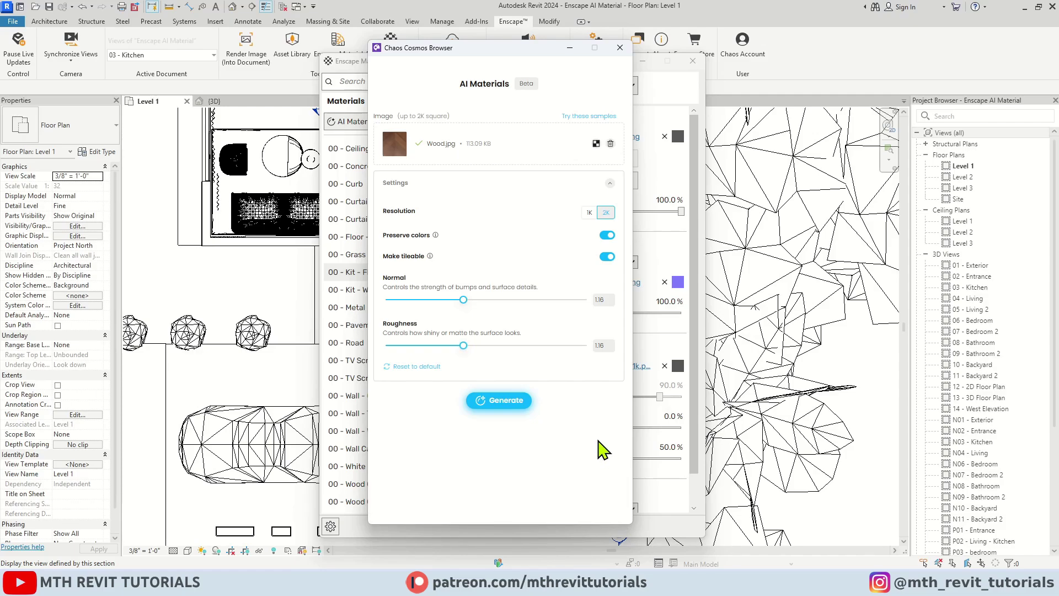
pyautogui.click(516, 401)
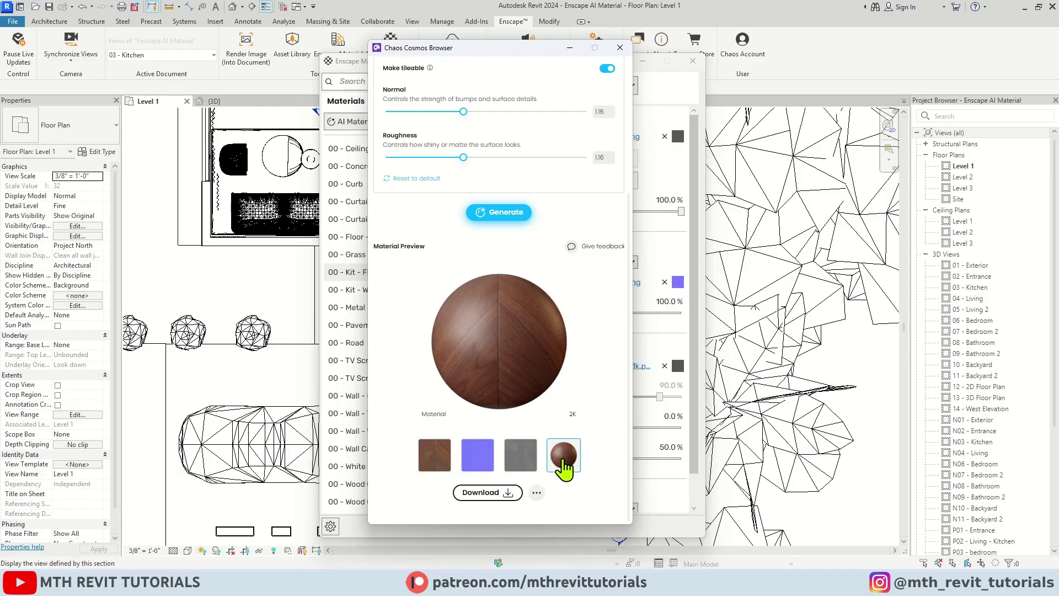
pyautogui.click(491, 495)
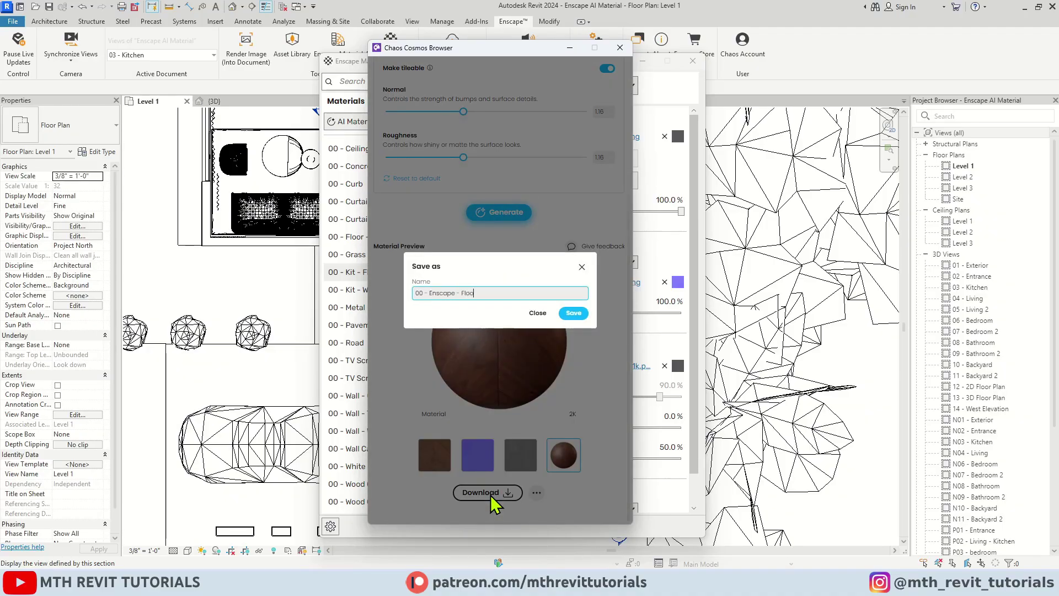
pyautogui.click(574, 315)
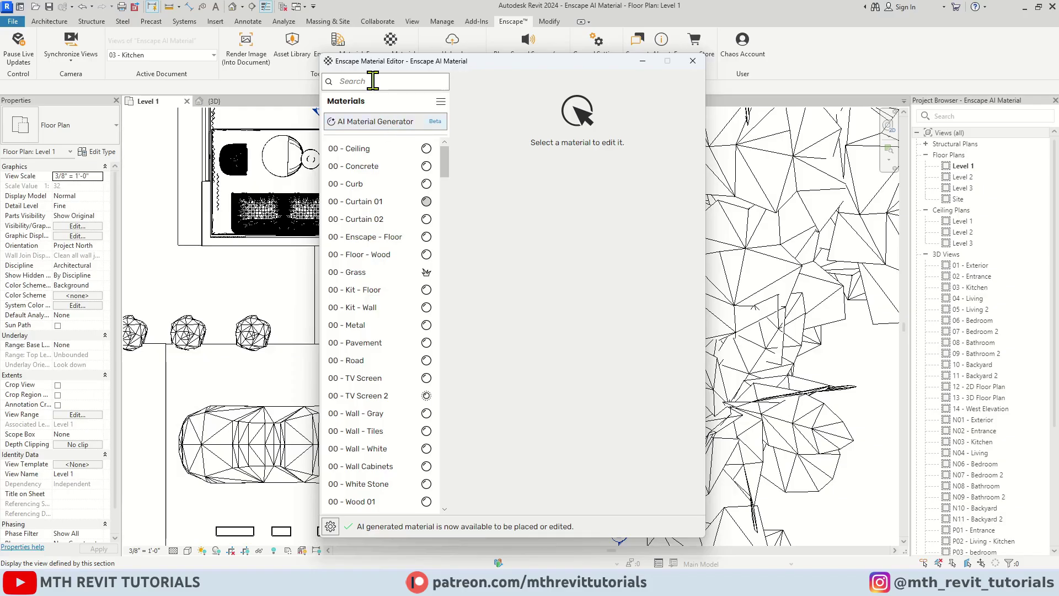
# Inspect the 00 - Enscape - Floor albedo texture, then close the editor and select the Level 1 floor.
pyautogui.click(373, 241)
pyautogui.click(590, 137)
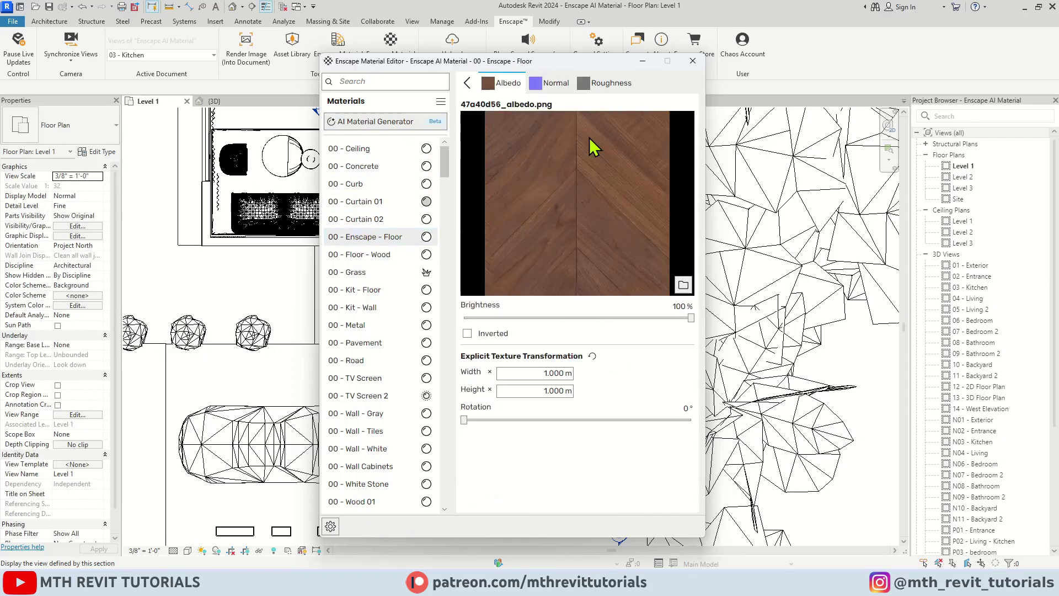
pyautogui.click(468, 84)
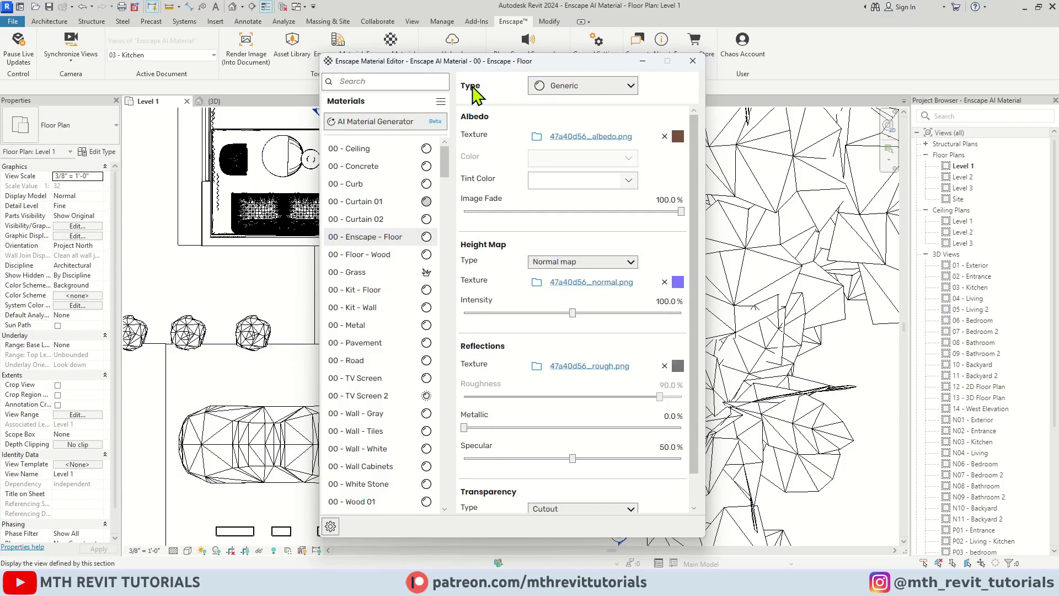
pyautogui.scroll(-1, 468, 231)
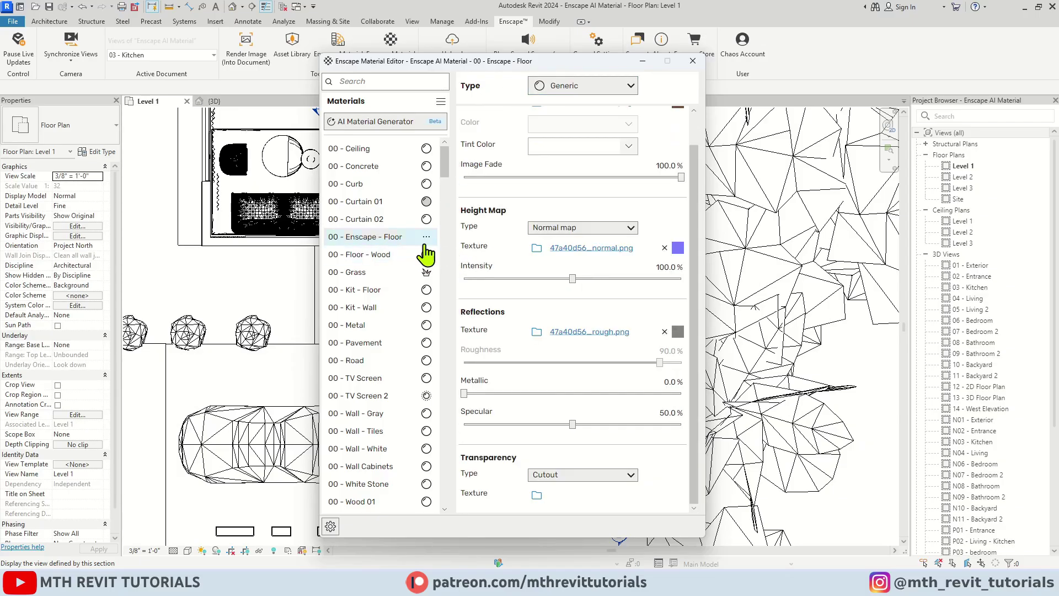
pyautogui.click(693, 60)
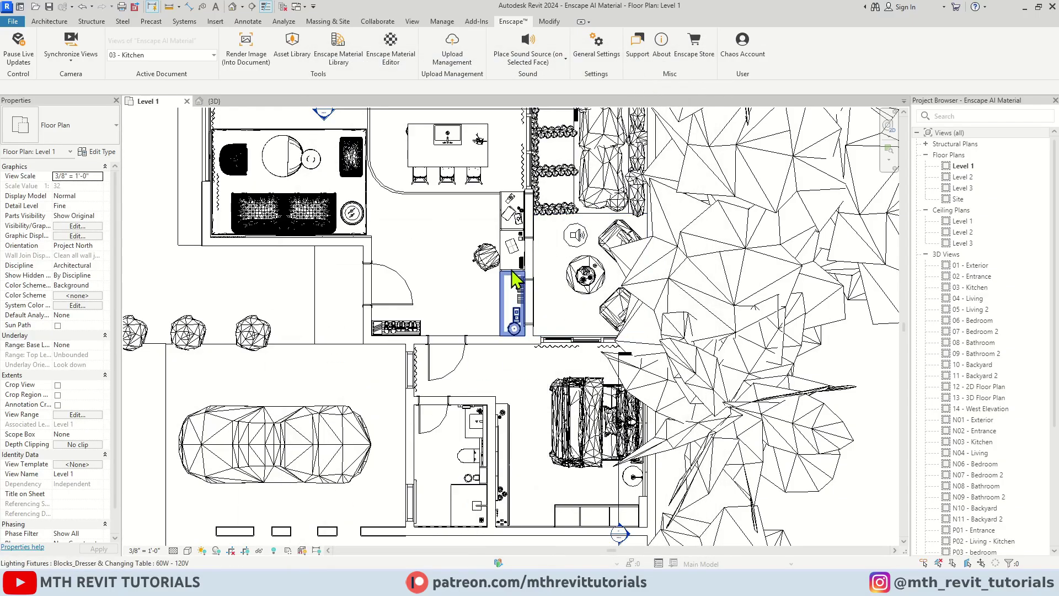
pyautogui.click(506, 366)
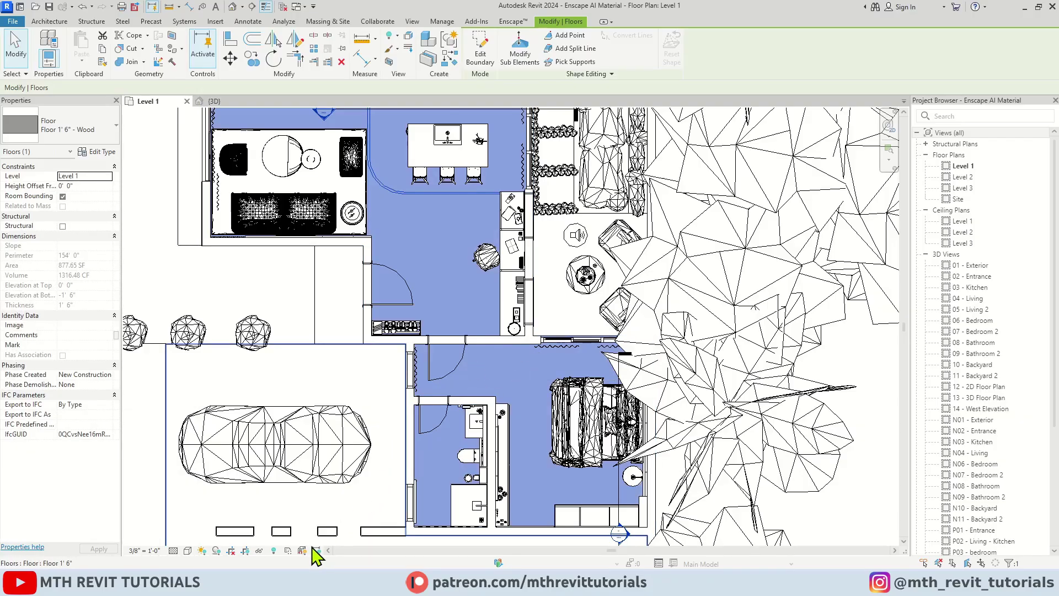
# Export 00 - Enscape - Floor as a material package.
pyautogui.click(425, 546)
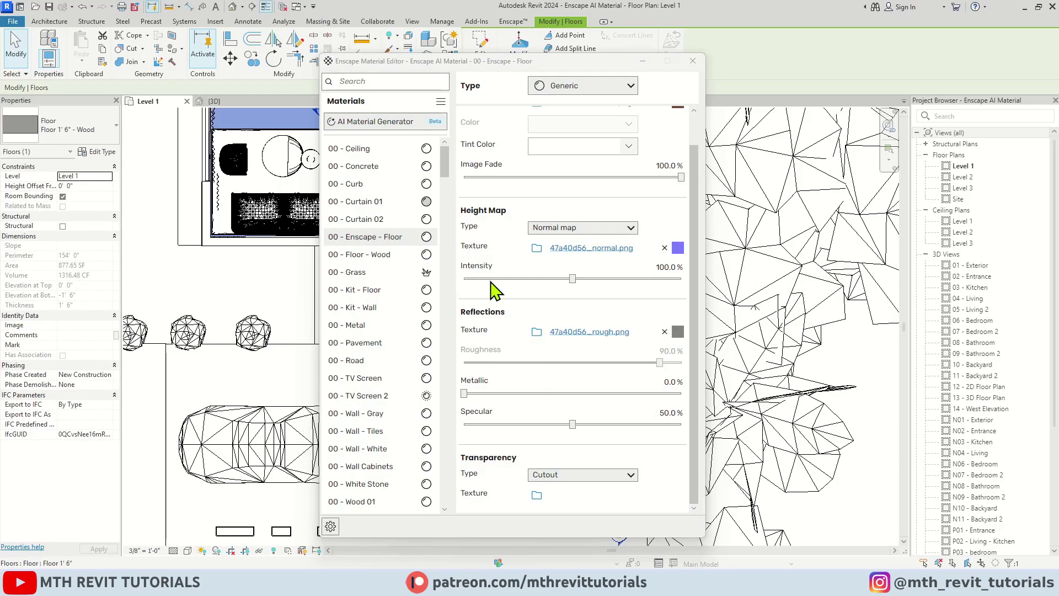
pyautogui.click(426, 238)
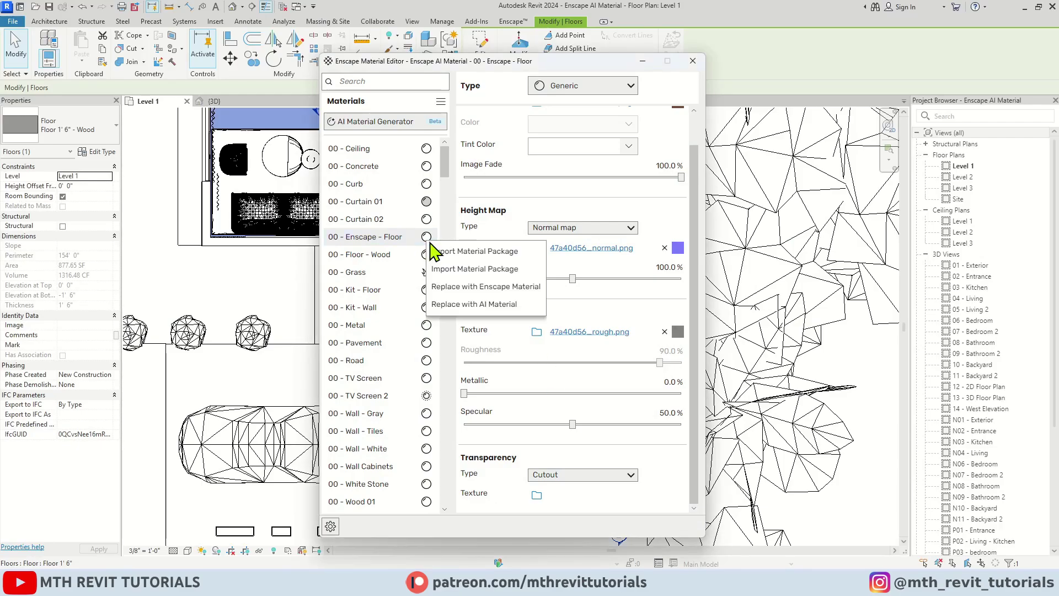
pyautogui.click(466, 252)
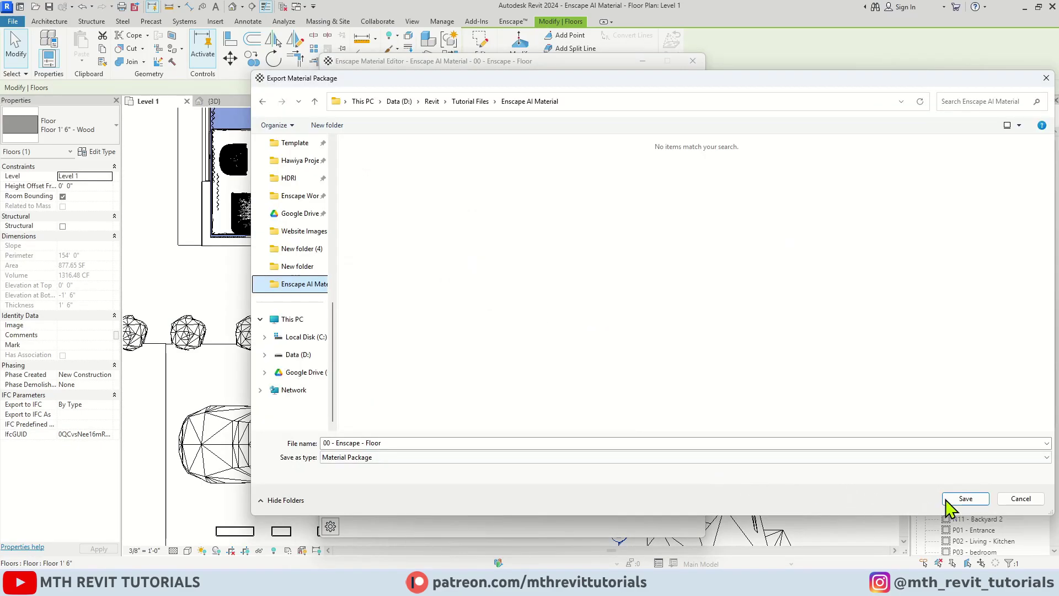
pyautogui.click(965, 499)
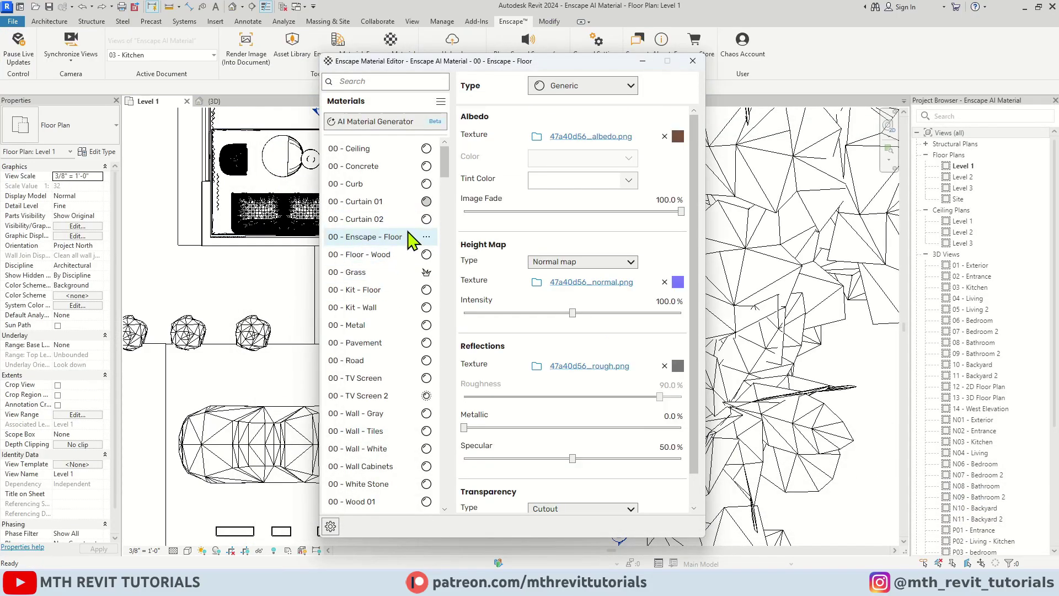
# Import the 00 - Enscape - Floor package into the 00 - Floor - Wood material.
pyautogui.moveTo(378, 253); pyautogui.dragTo(377, 264)
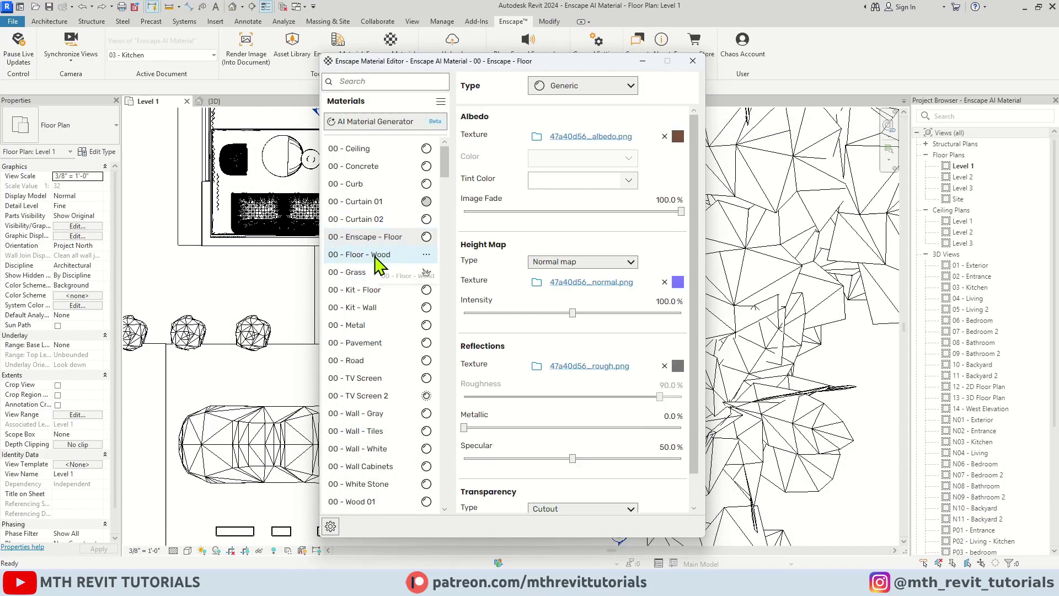
pyautogui.click(425, 255)
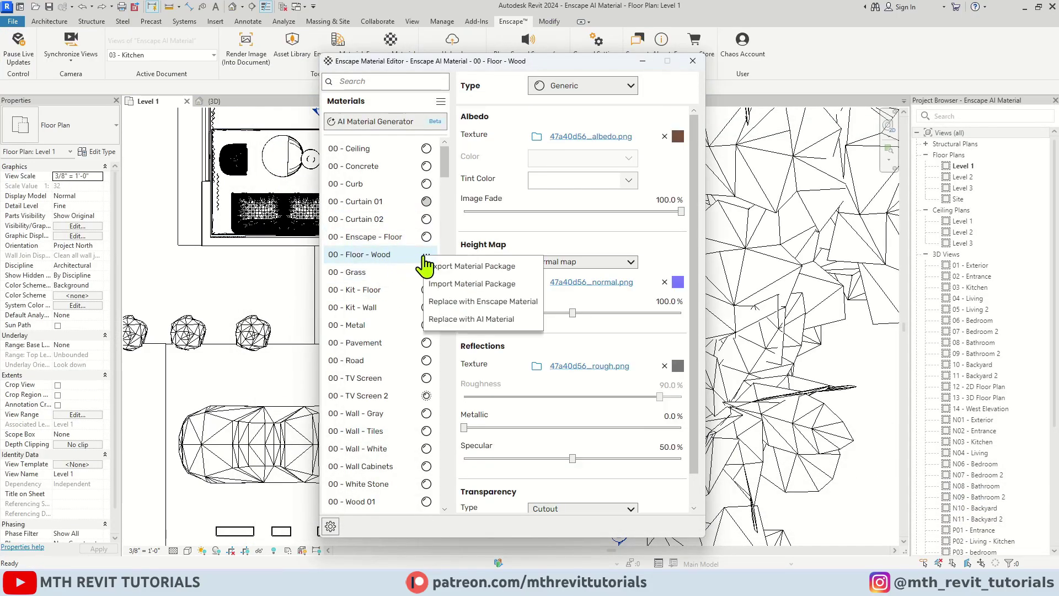
pyautogui.click(465, 284)
pyautogui.click(402, 174)
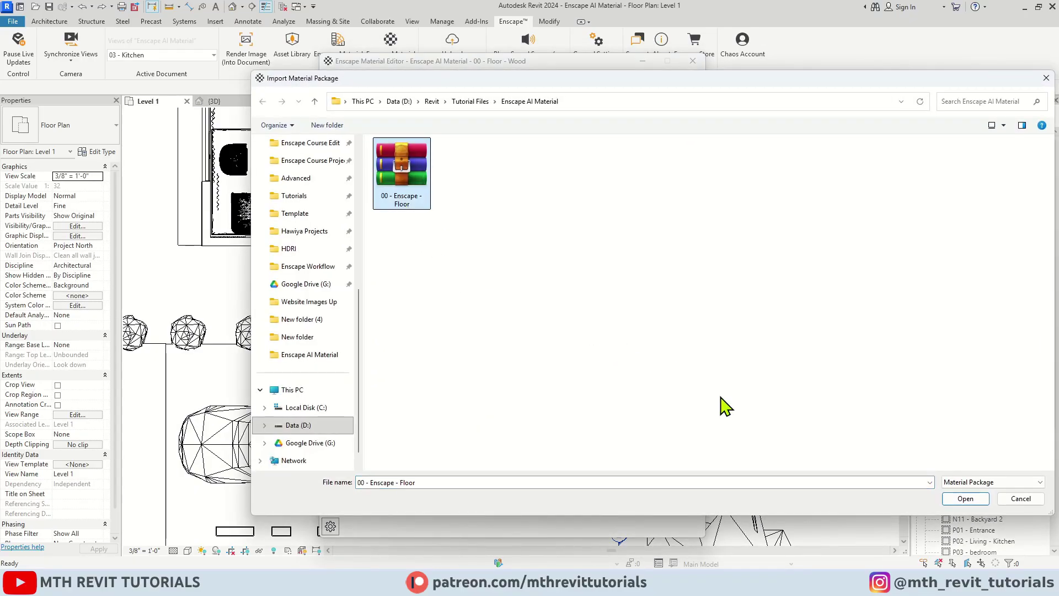
pyautogui.click(964, 500)
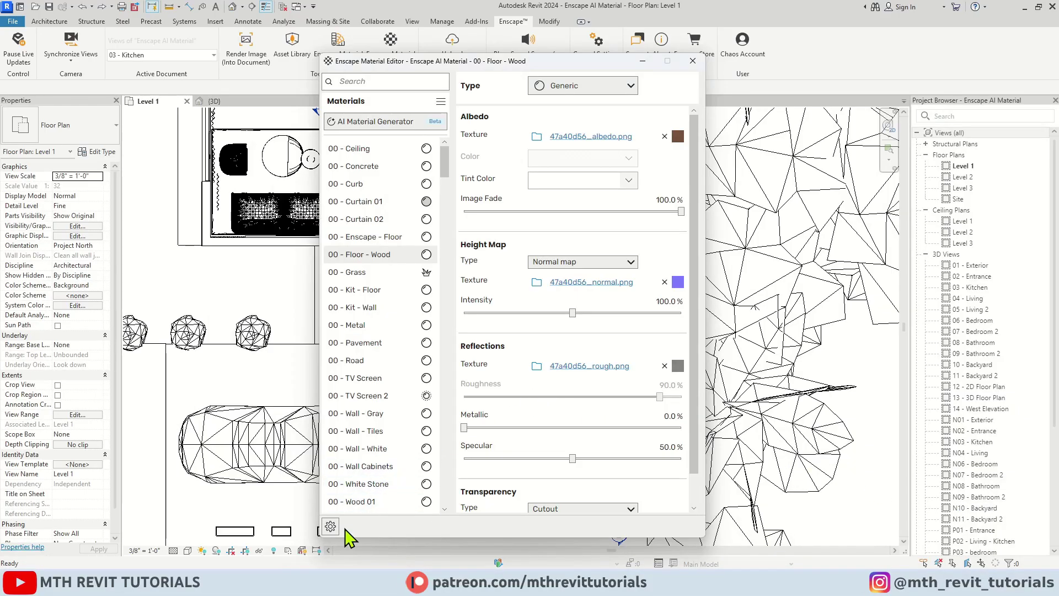
# Set the albedo texture width and height of 00 - Floor - Wood to 0.5 m.
pyautogui.moveTo(293, 584)
pyautogui.click(307, 547)
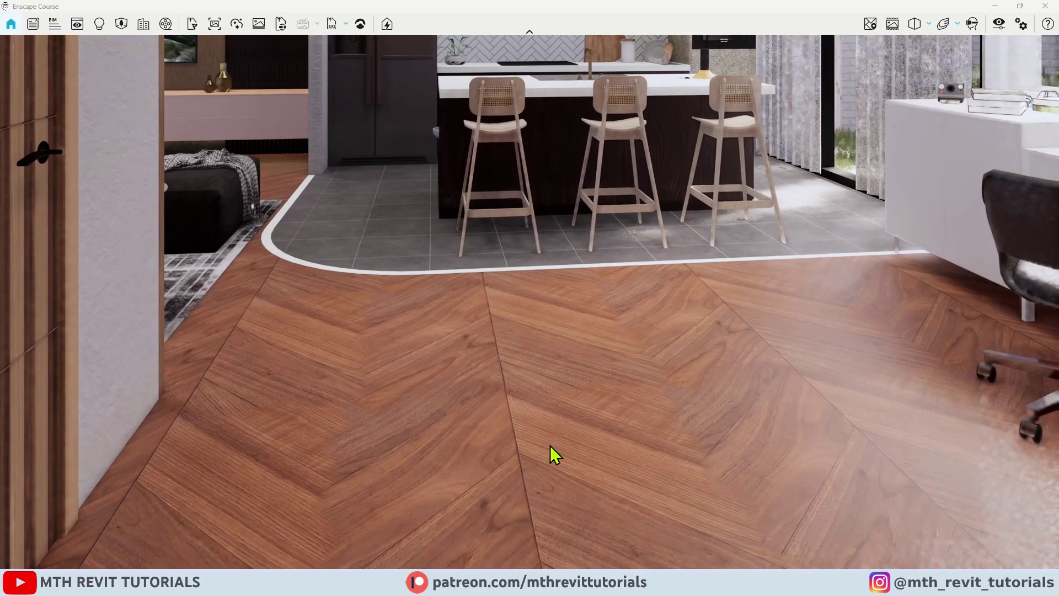
pyautogui.moveTo(324, 560)
pyautogui.click(221, 519)
pyautogui.moveTo(498, 17); pyautogui.dragTo(238, 83)
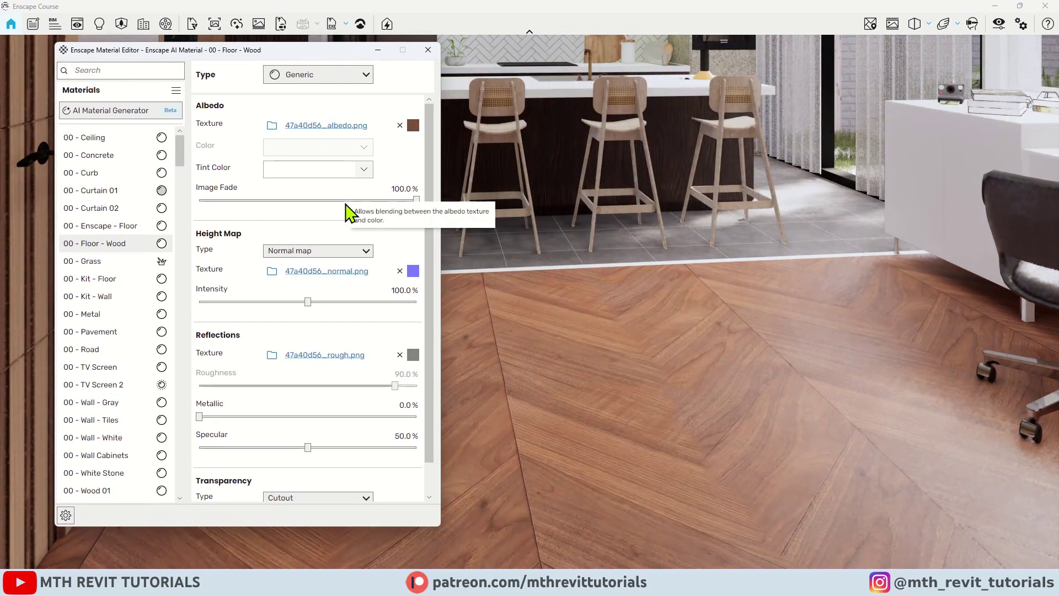
pyautogui.click(321, 125)
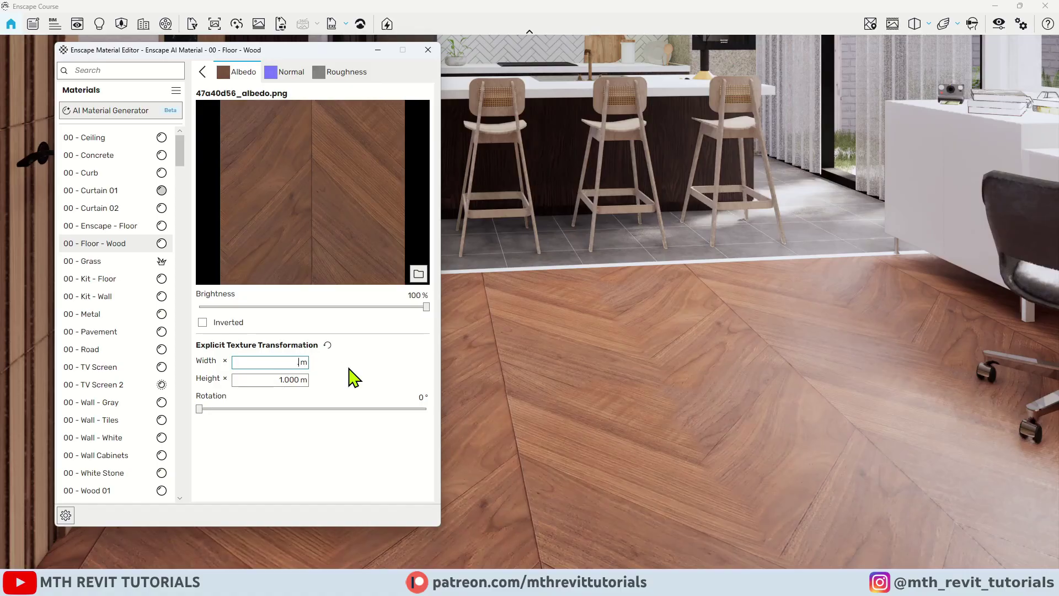
pyautogui.write('0.5')
pyautogui.click(274, 380)
pyautogui.write('0.5')
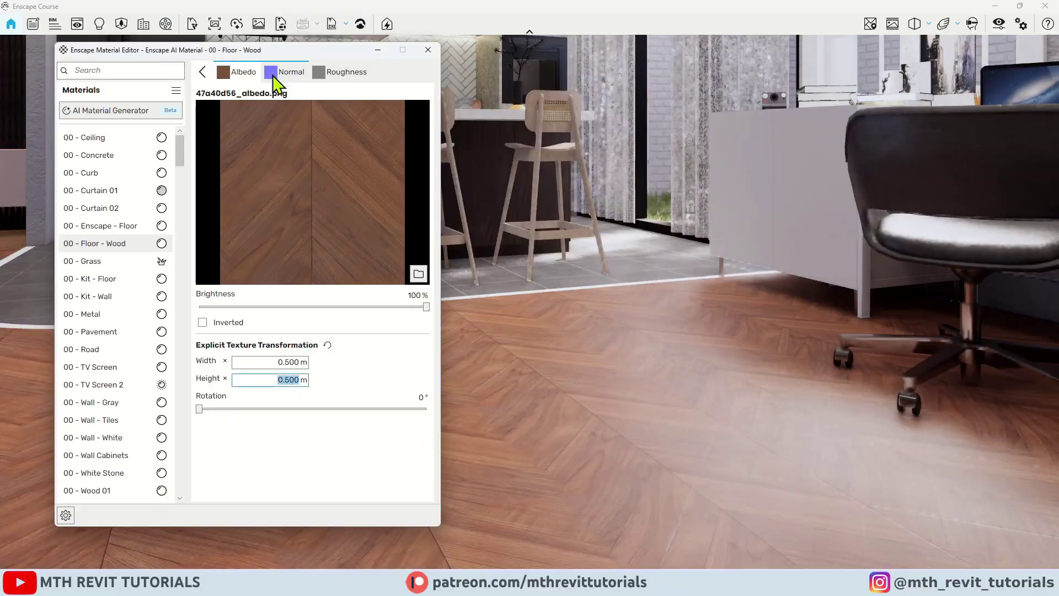
# Switch the height map type to a 146.7% normal map and check the wood floor in the render.
pyautogui.click(202, 72)
pyautogui.click(309, 252)
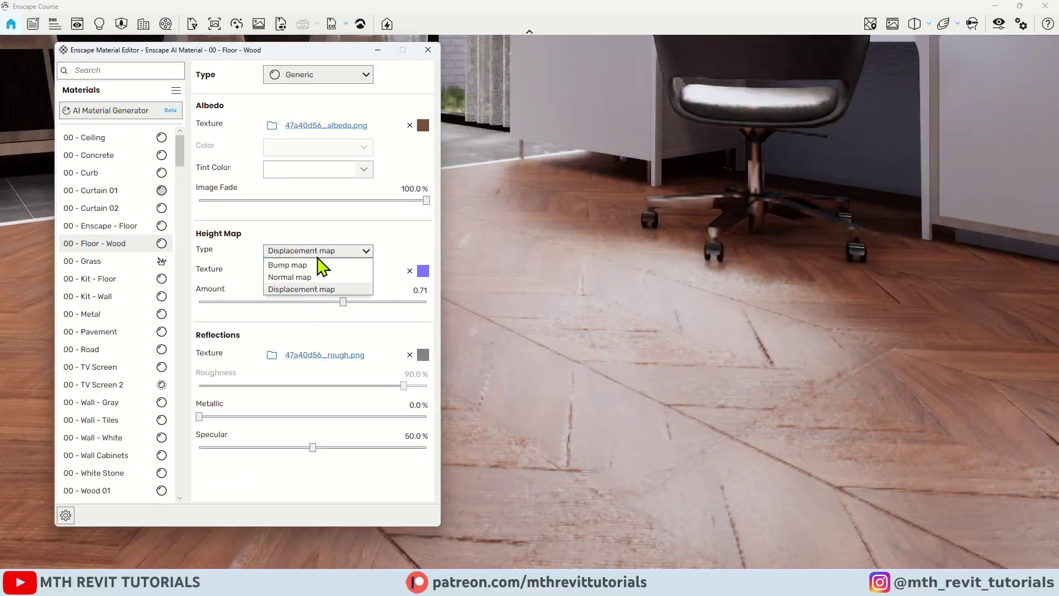
pyautogui.click(309, 266)
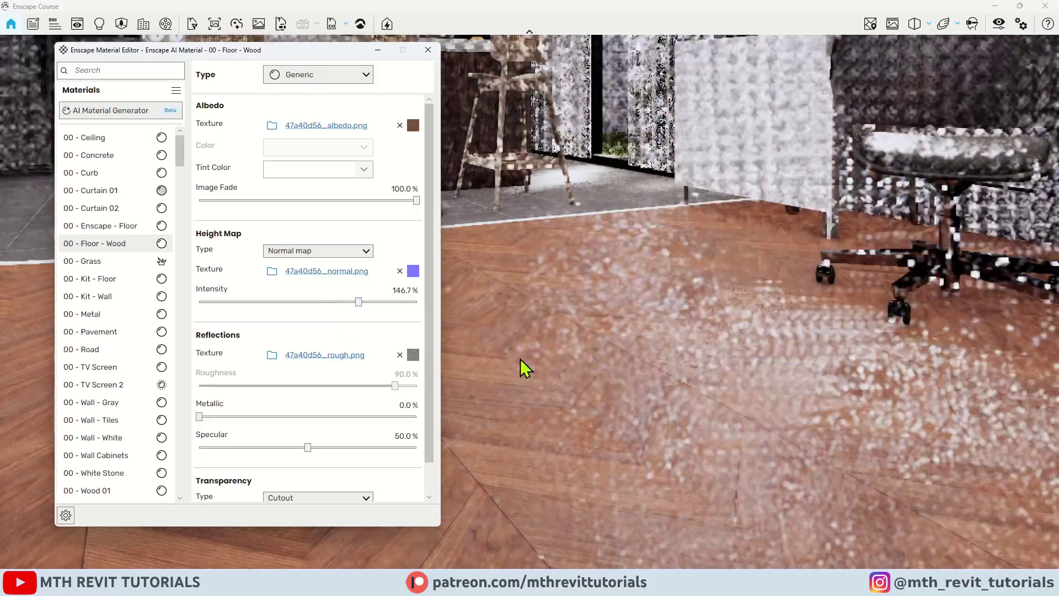
pyautogui.moveTo(521, 359); pyautogui.dragTo(462, 371)
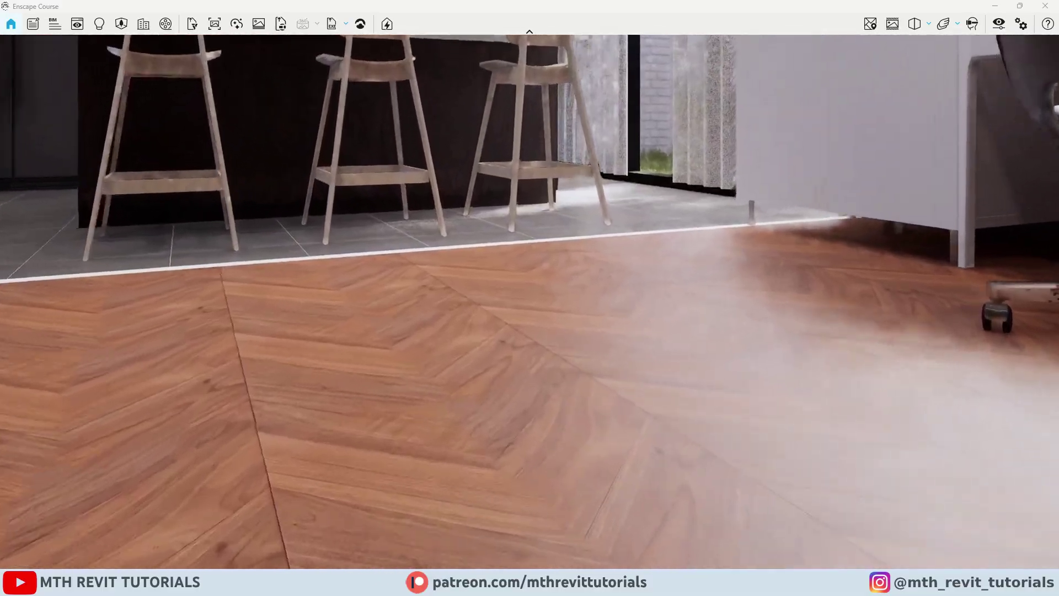